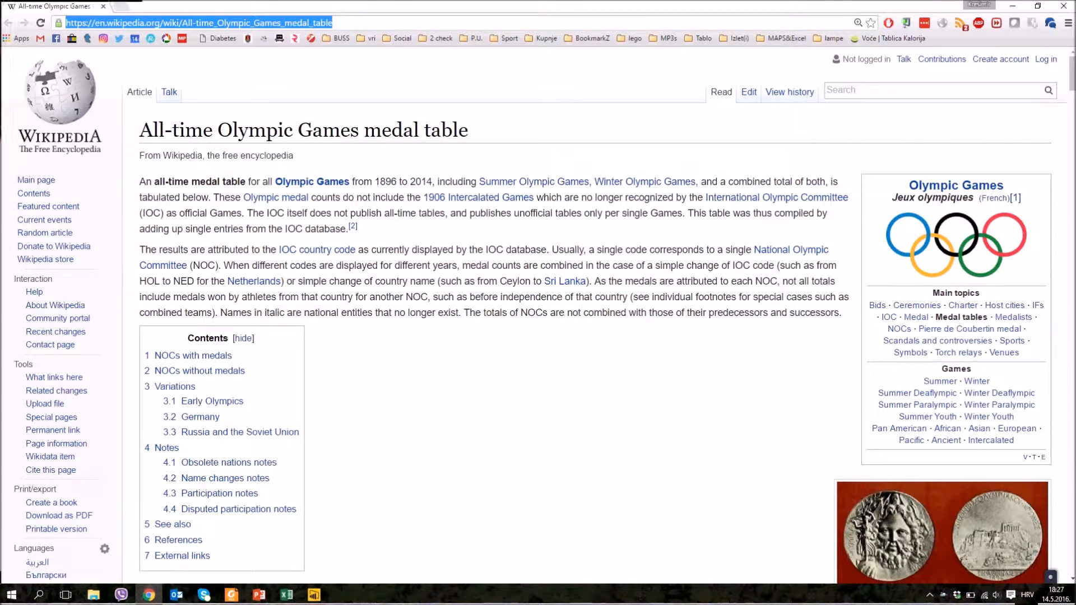
Examine the NOCs with medals table in the Wikipedia article on all-time Olympic Games medals
scroll(539, 314, "down", 7)
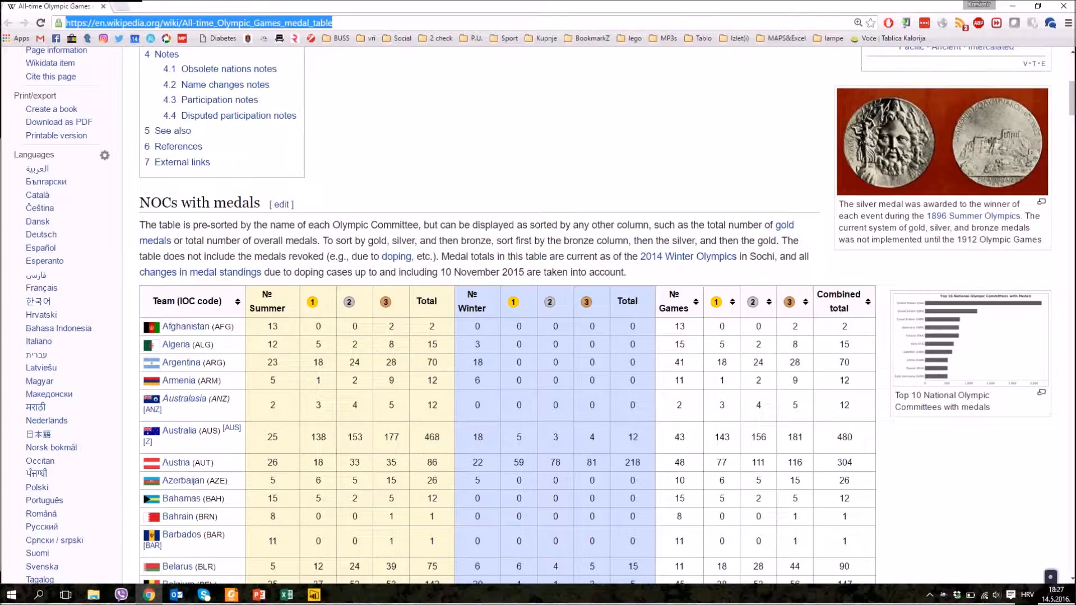
scroll(794, 510, "down", 13)
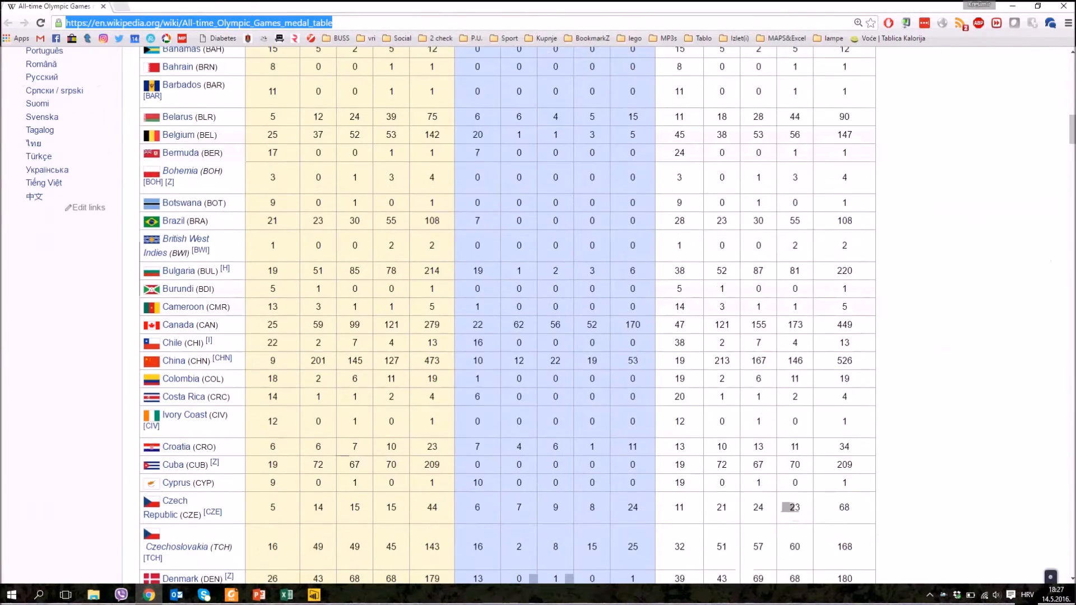
scroll(794, 511, "up", 15)
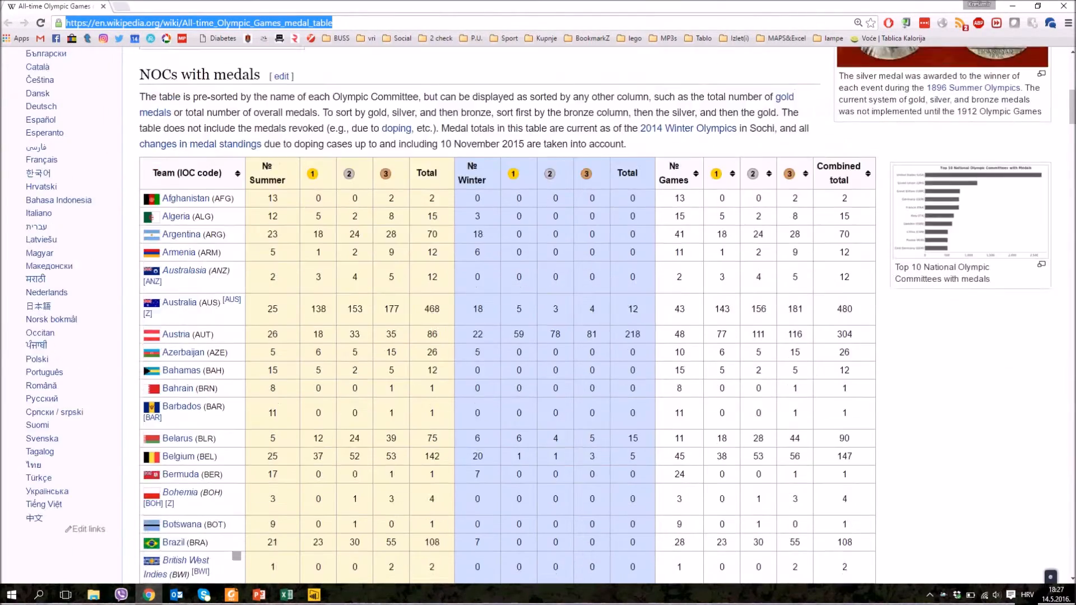
scroll(526, 315, "up", 5)
scroll(527, 315, "down", 6)
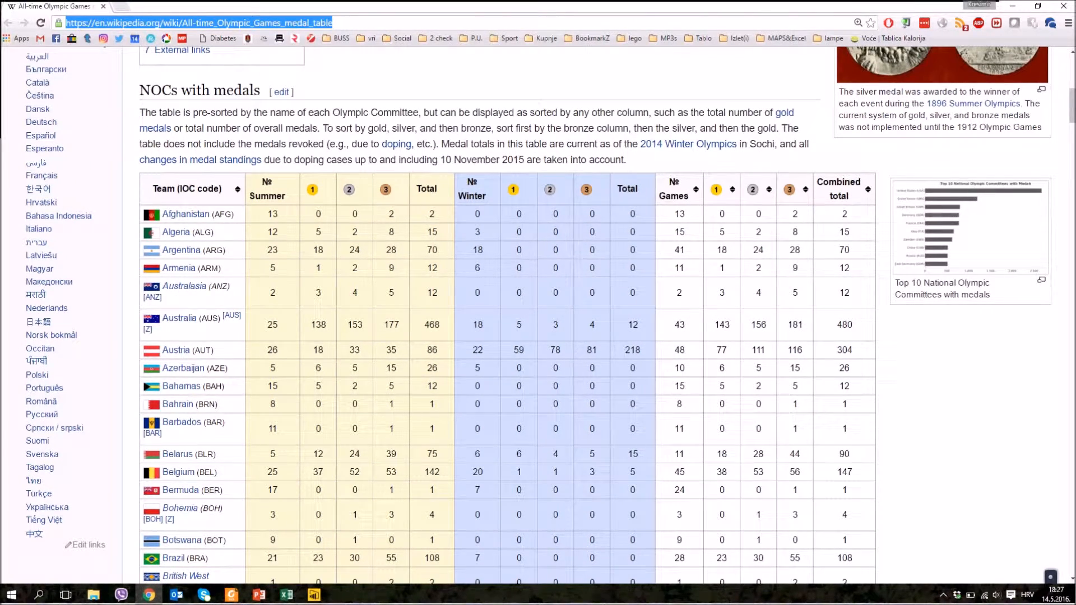
key("alt+Tab")
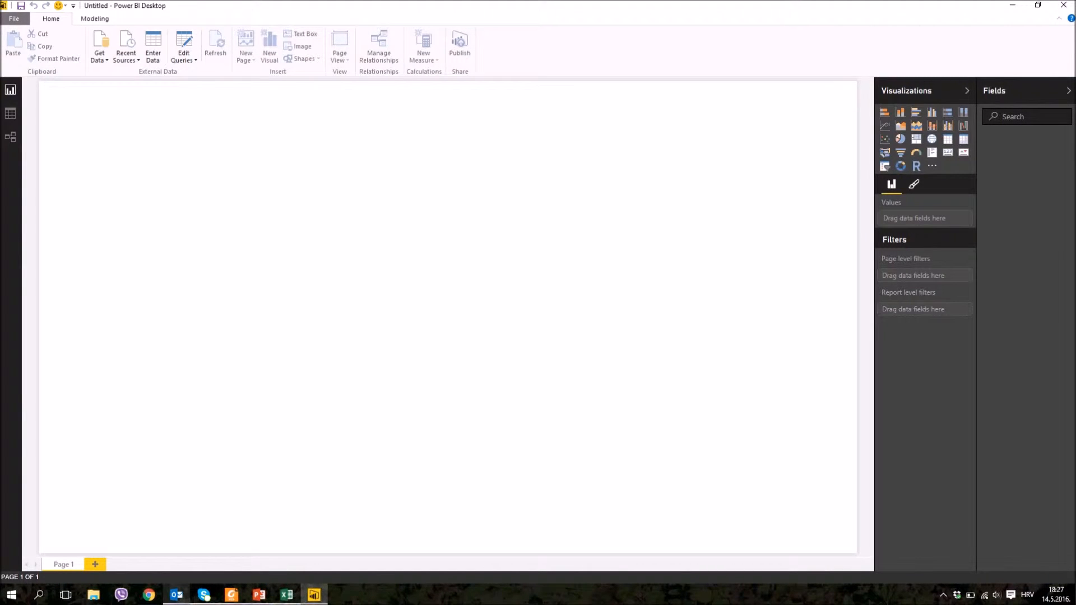
key("alt+Tab")
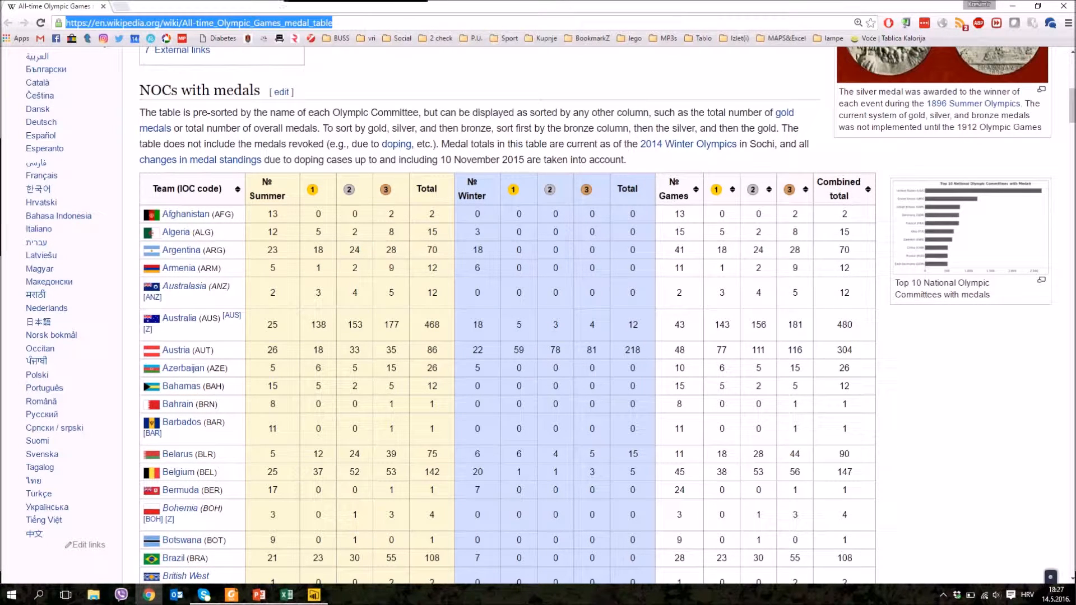
key("alt+Tab")
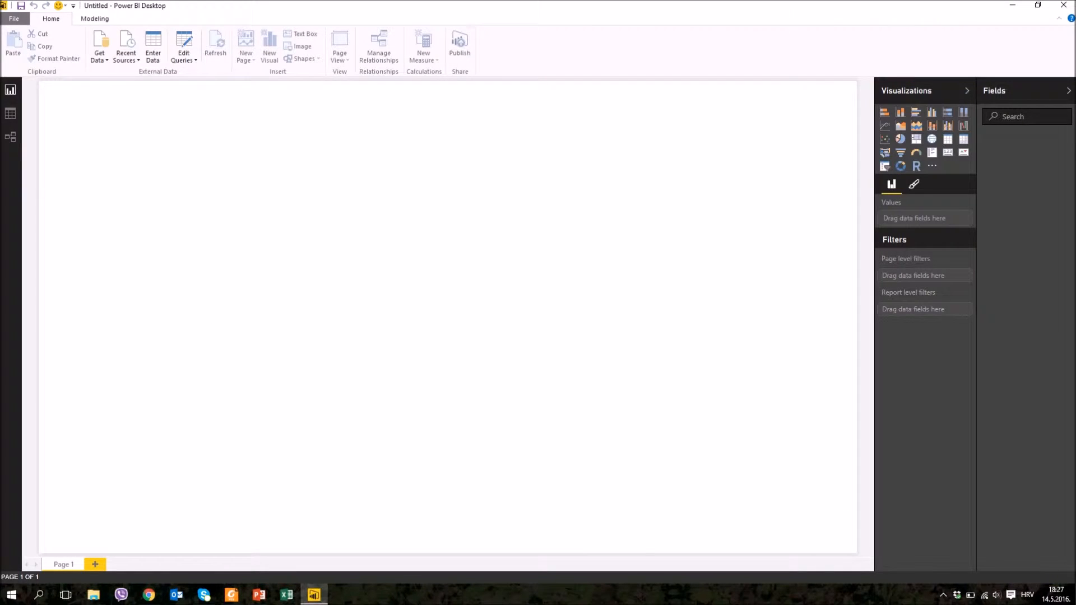
left_click(99, 57)
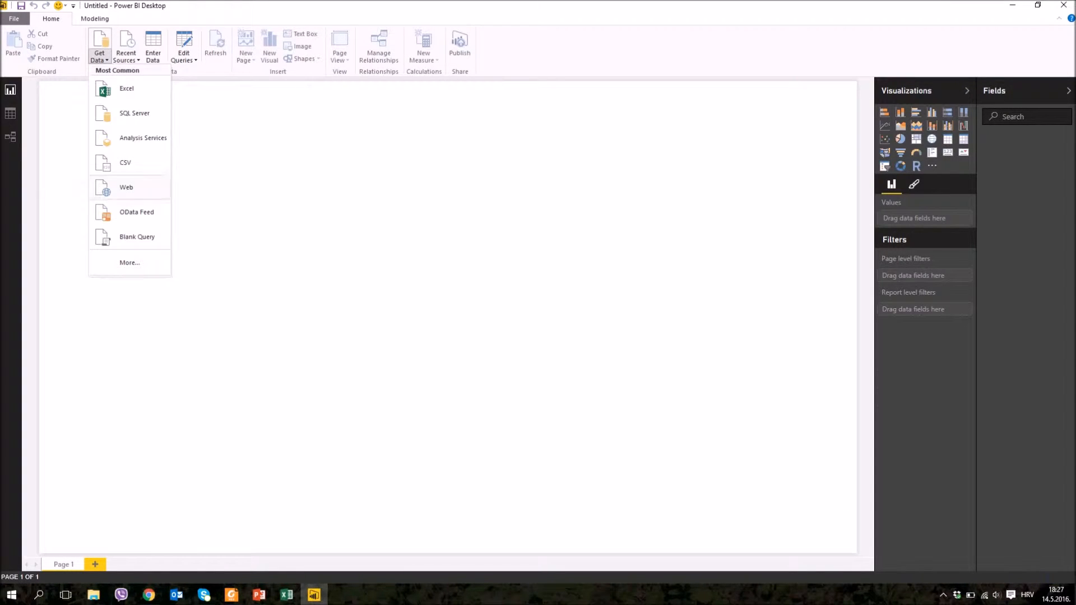
left_click(126, 187)
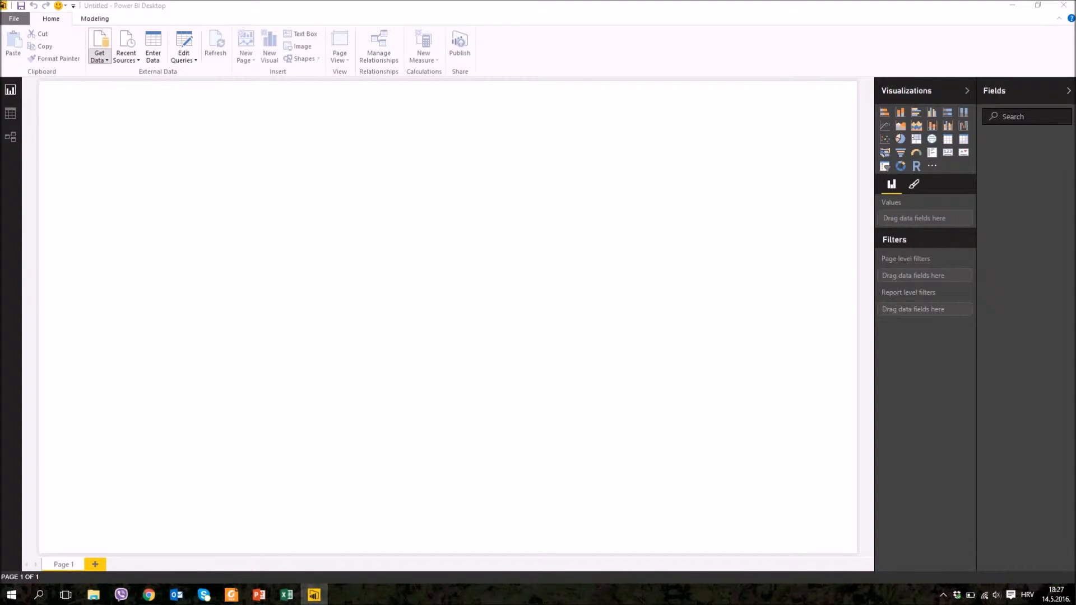
type("https://en.wikipedia.org/wiki/All-time_Olympic_Games_medal_table")
key("Return")
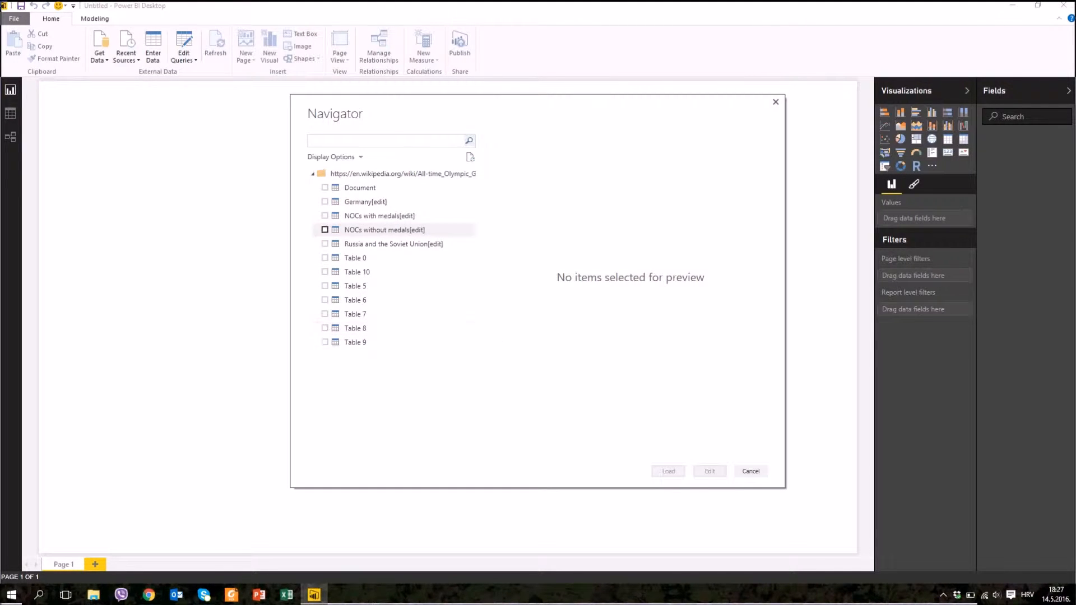
Choose only the NOCs with medals[edit] table from the web source and open it for editing in the Query Editor
left_click(325, 216)
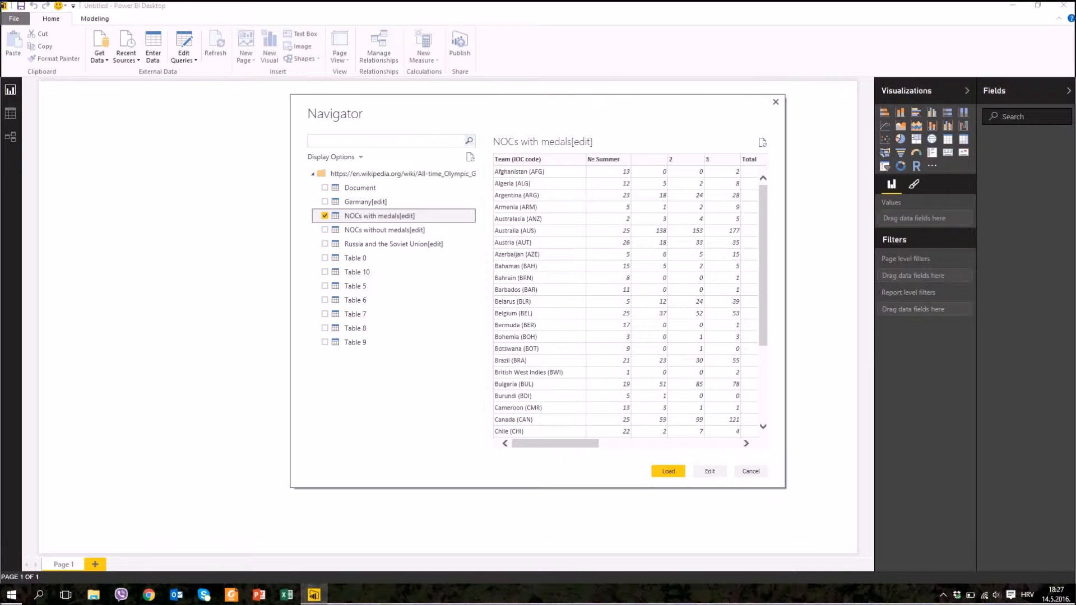
left_click(324, 216)
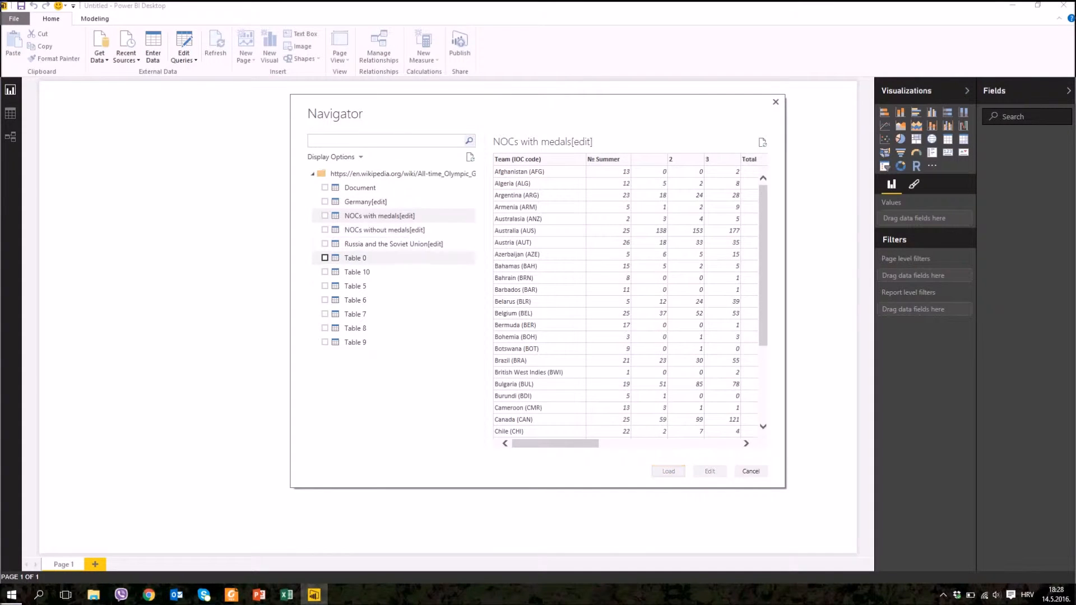
left_click(325, 258)
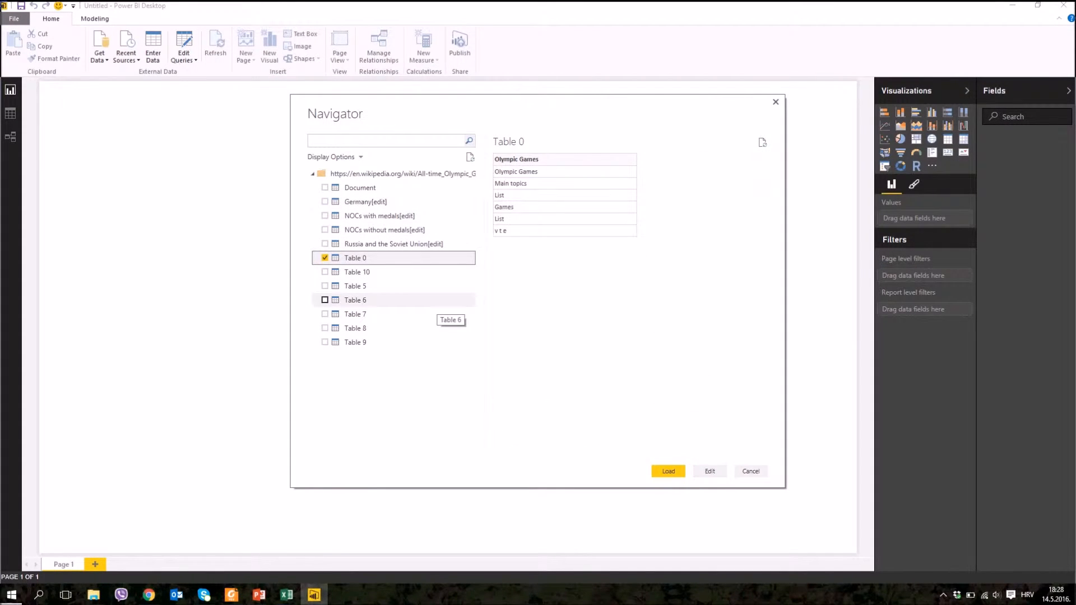
left_click(325, 216)
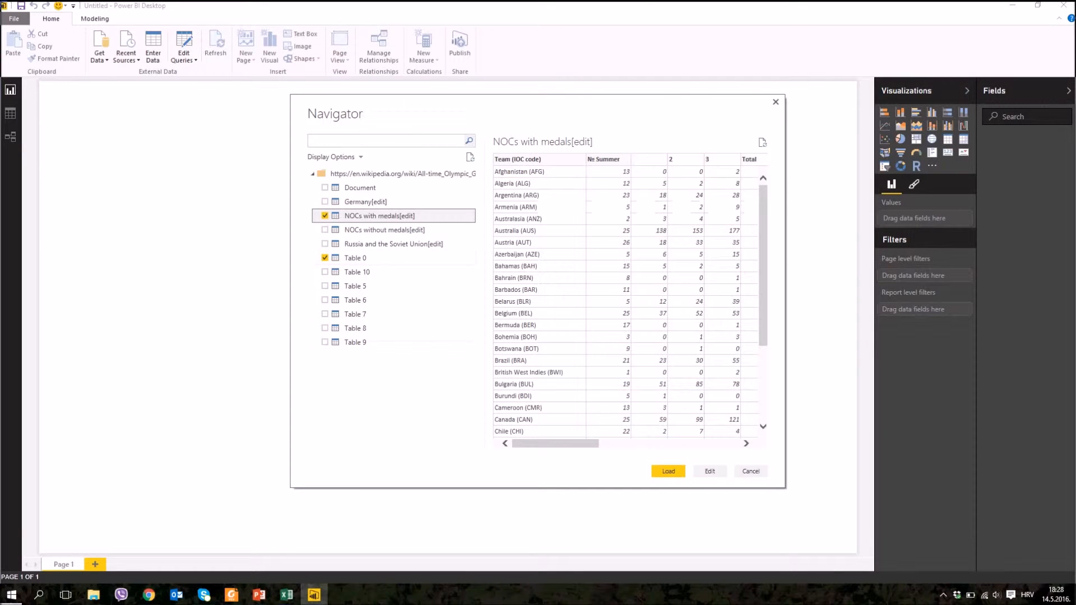
left_click(325, 258)
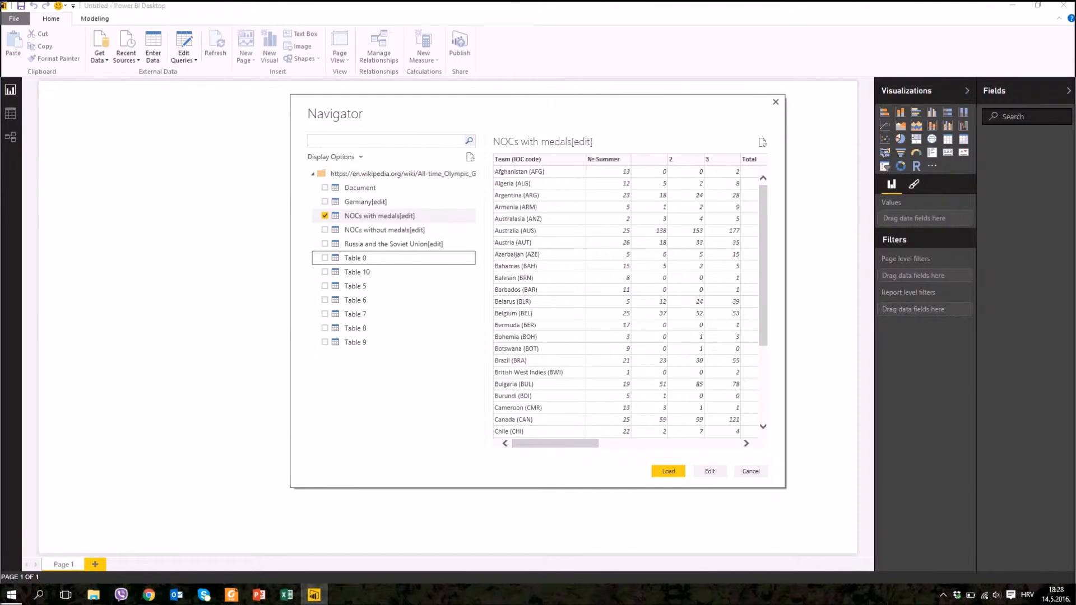
left_click(710, 470)
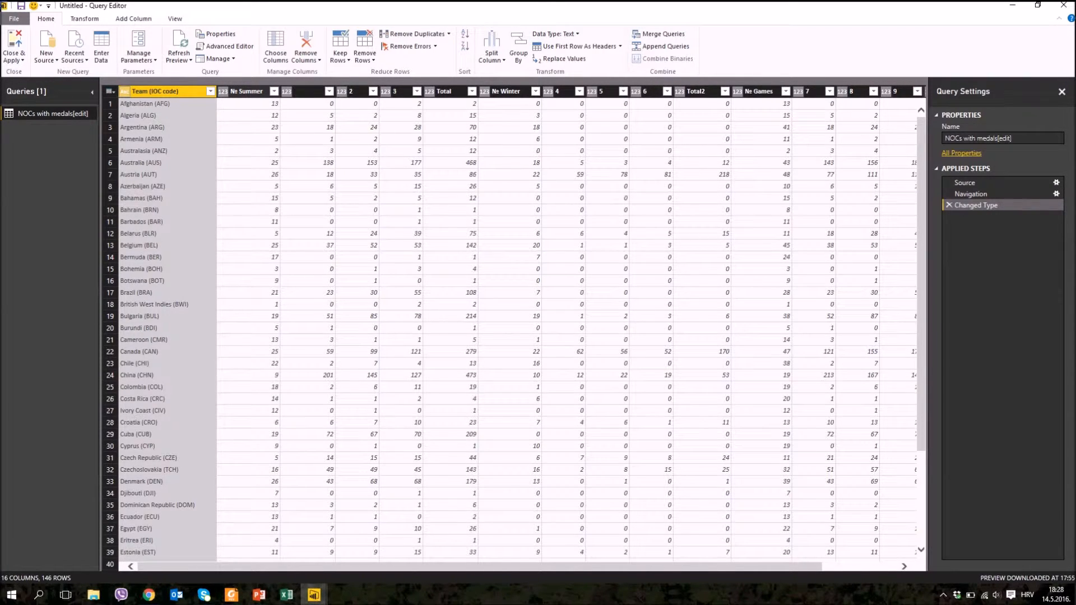
Rename the unnamed column after № Summer to Zlato
left_click(306, 90)
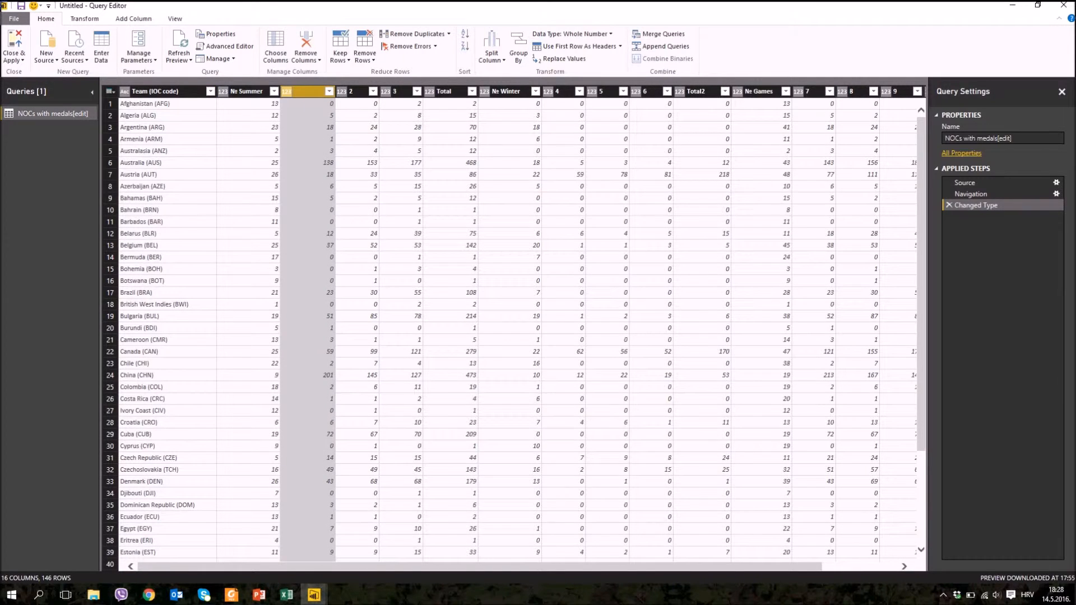
right_click(305, 91)
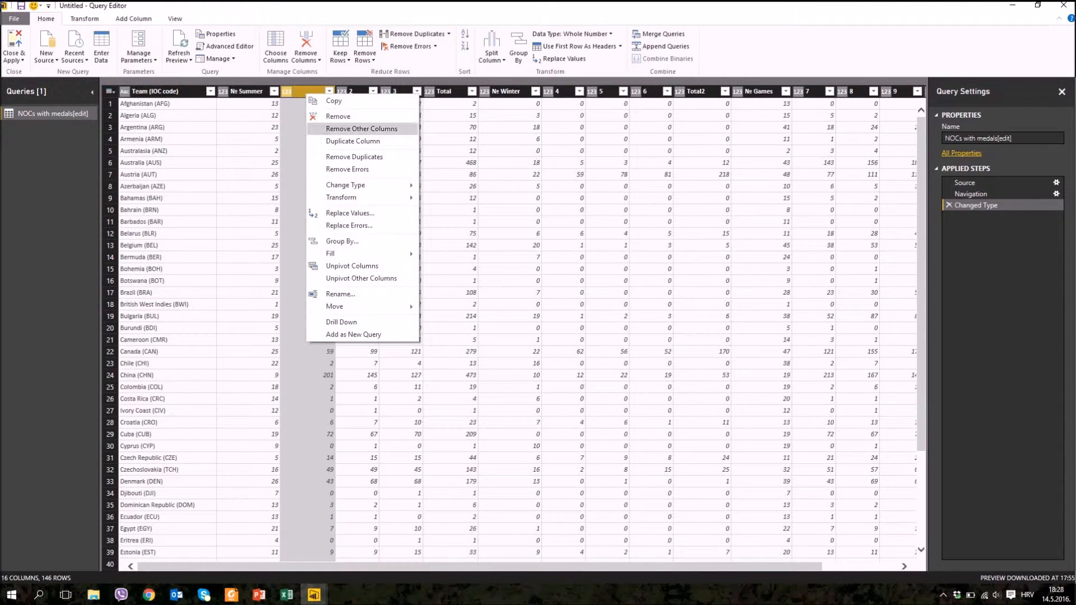
left_click(341, 294)
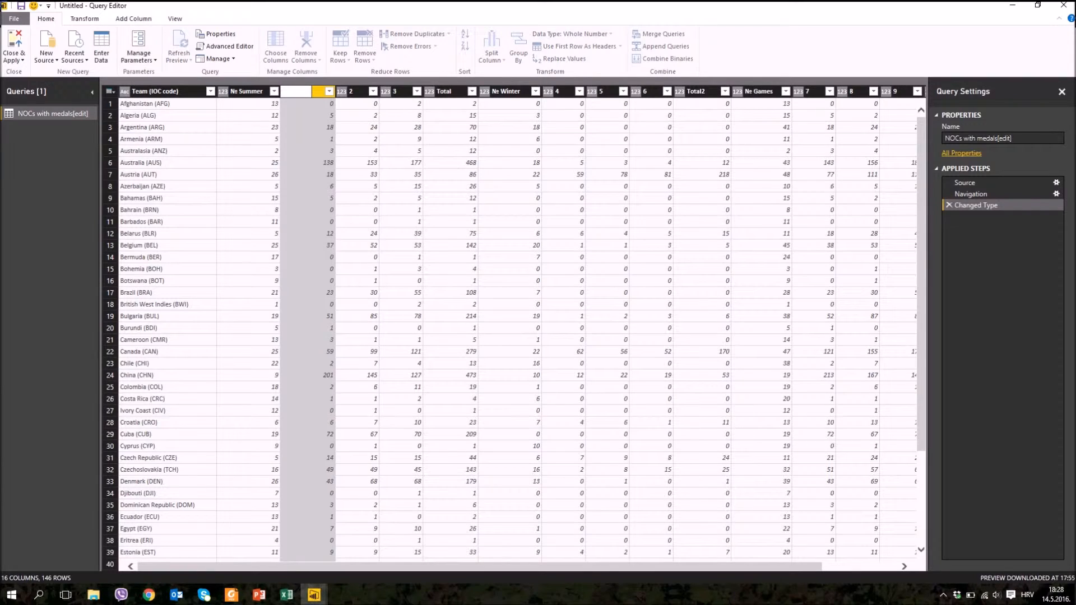
type("Zlato")
key("Return")
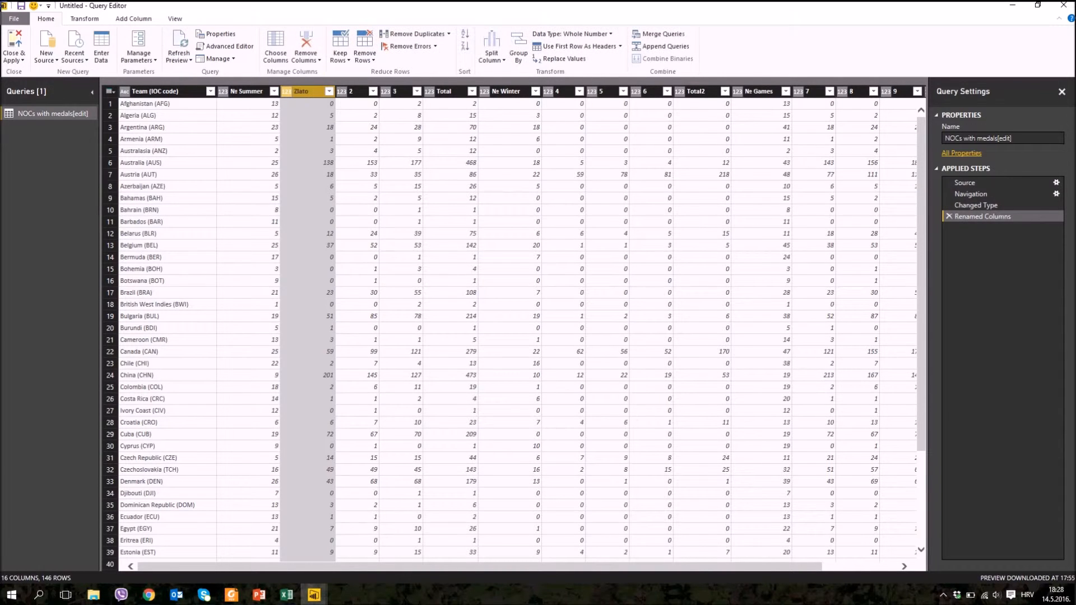
Rename column 2 to Srebro
right_click(352, 91)
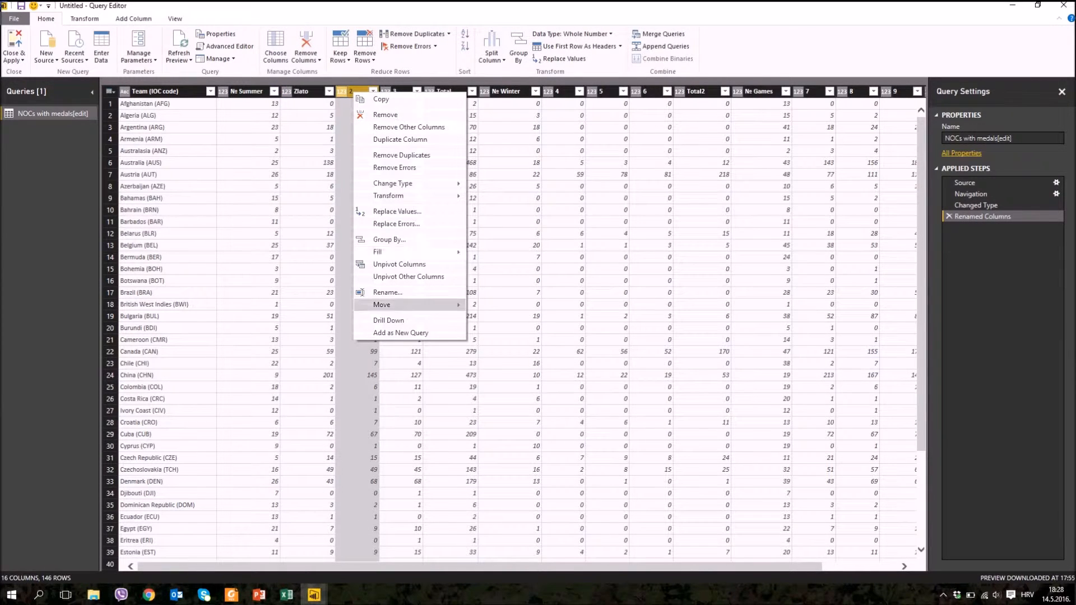
left_click(388, 292)
type("S")
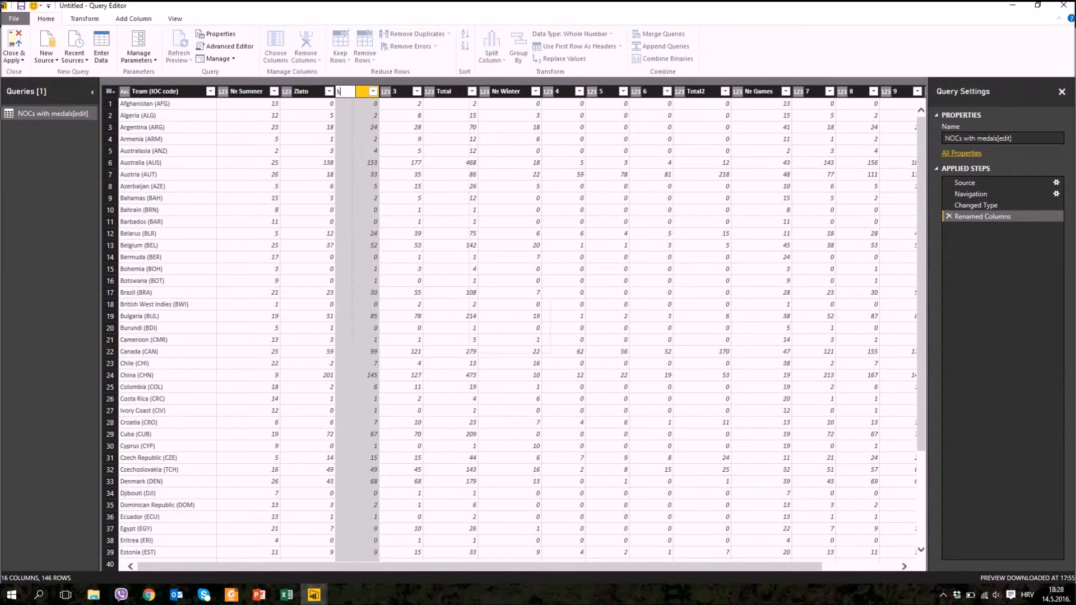
type("rebro")
key("Return")
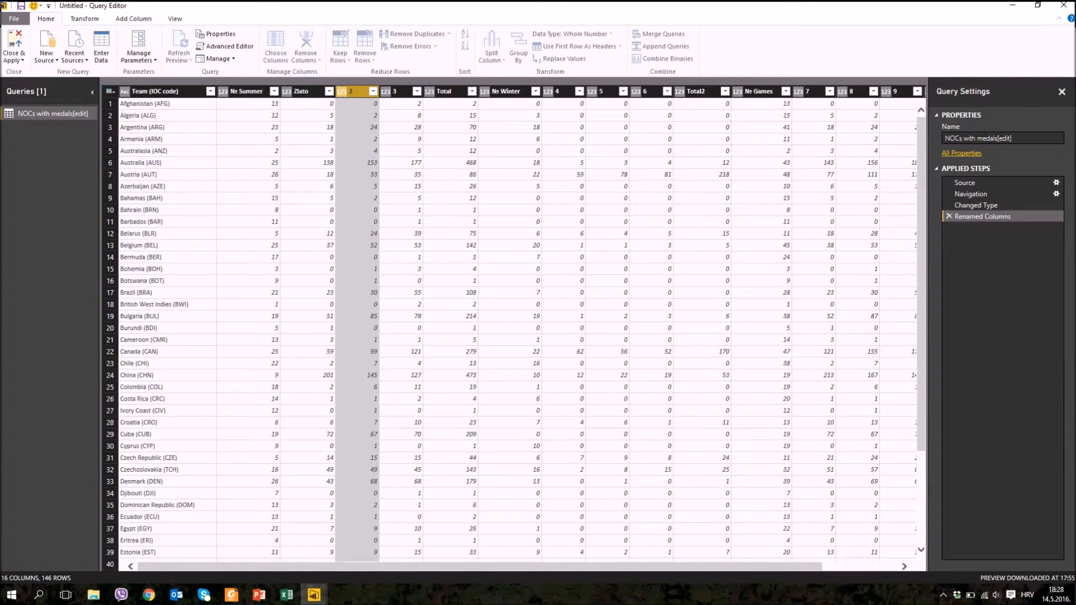
Rename column 3 to Bronca
right_click(411, 92)
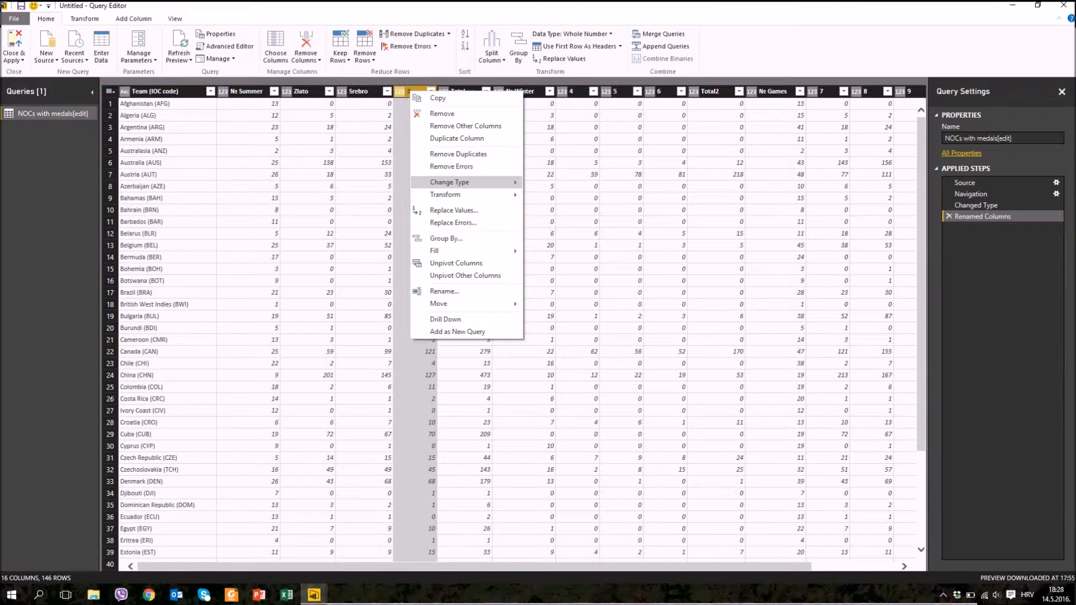
left_click(445, 291)
type("Bronca")
key("Return")
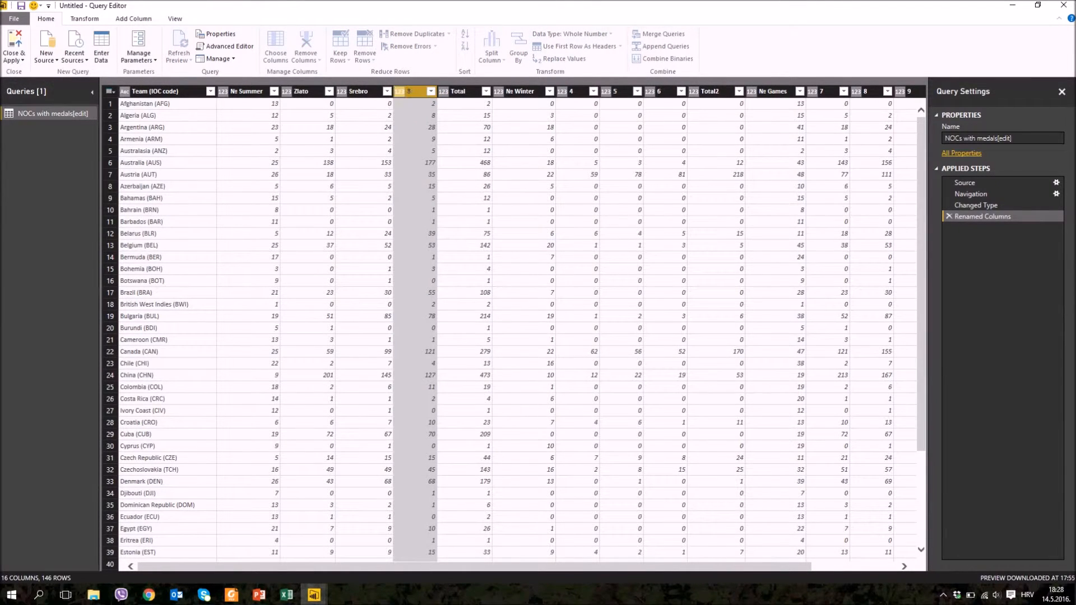
Remove the № Summer column from the query
left_click(245, 91)
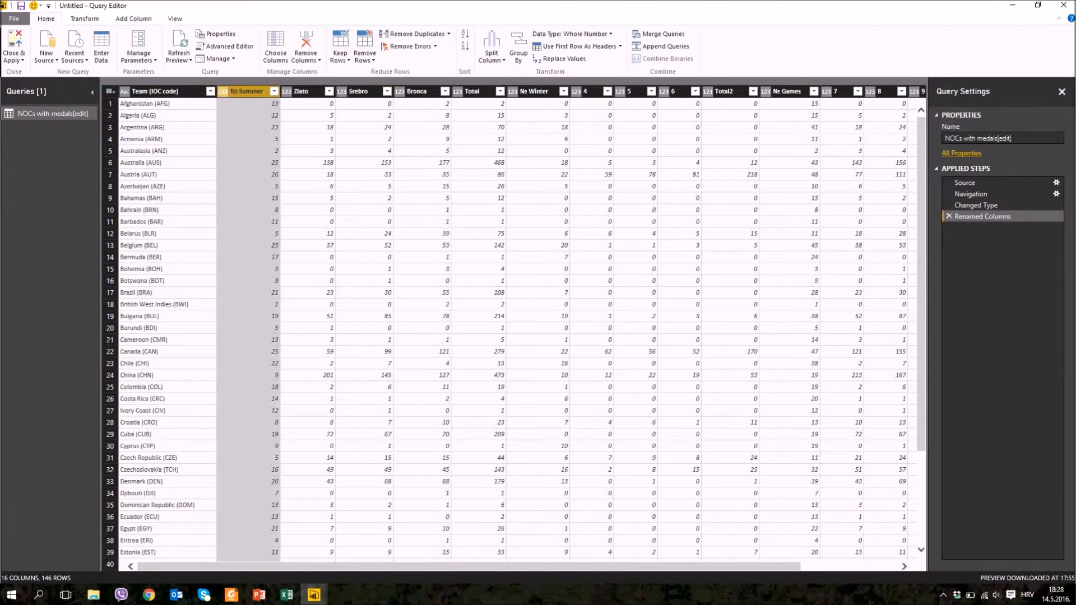
right_click(245, 92)
left_click(276, 116)
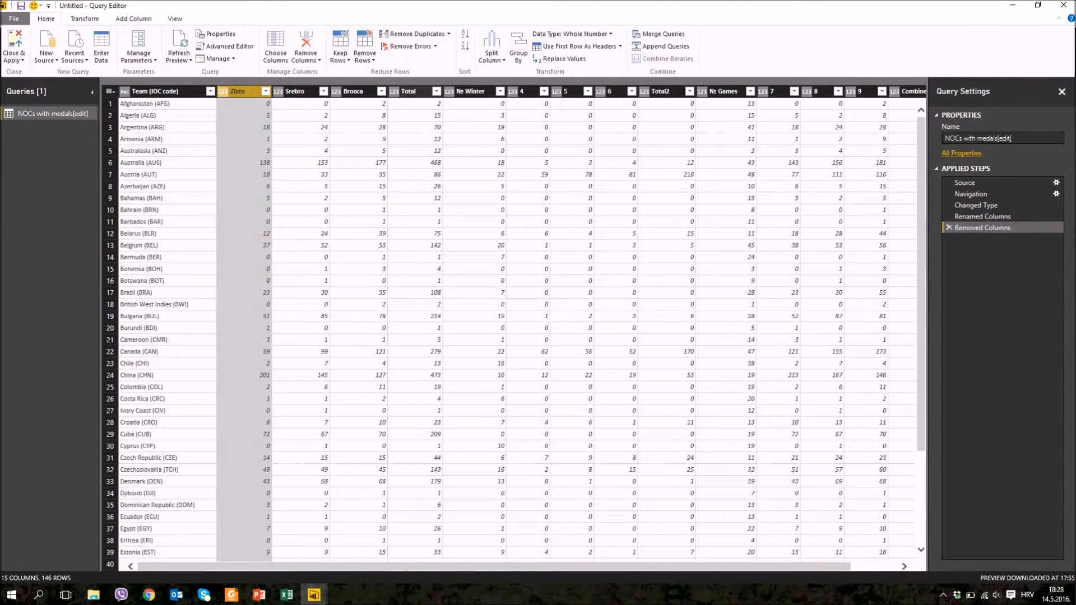
Remove all columns from № Winter through Combined total, and close the Query Editor with the changes applied
left_click(470, 91)
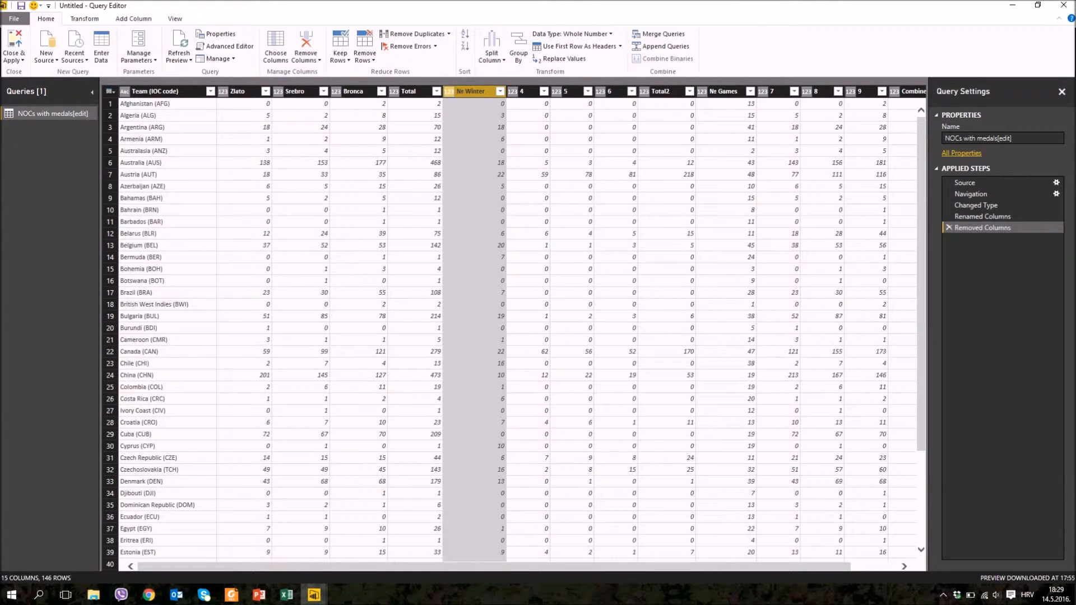
scroll(515, 331, "right", 2)
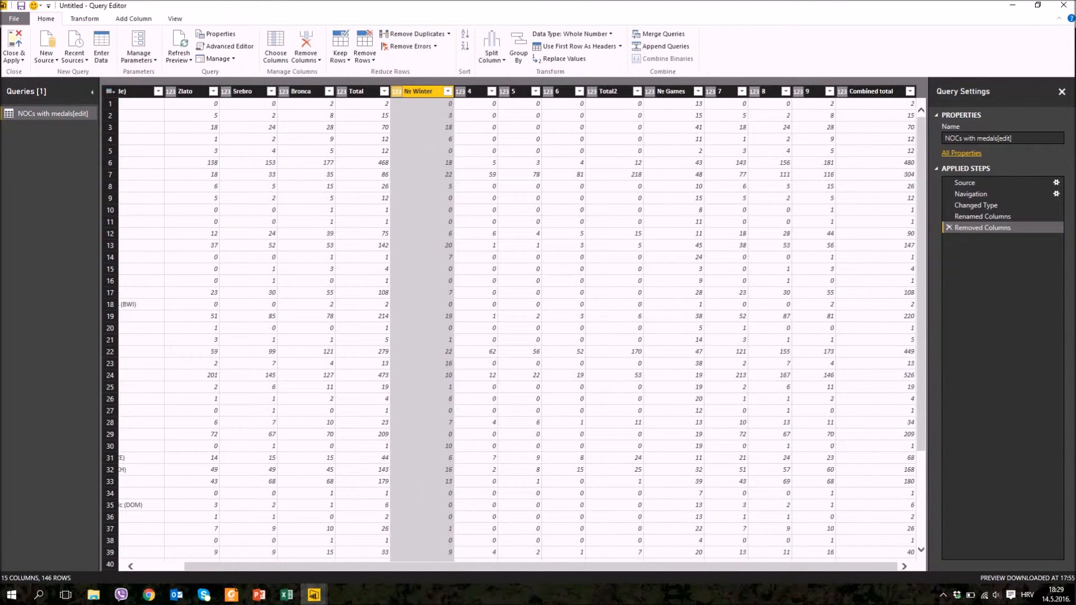
left_click(872, 91, "shift")
left_click(306, 42)
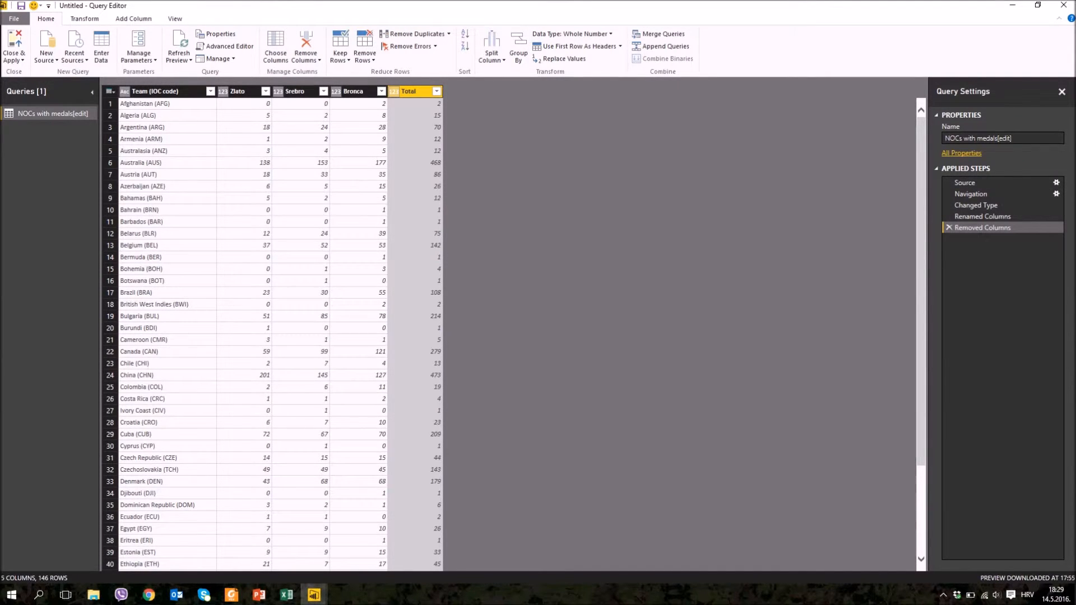
left_click(1063, 5)
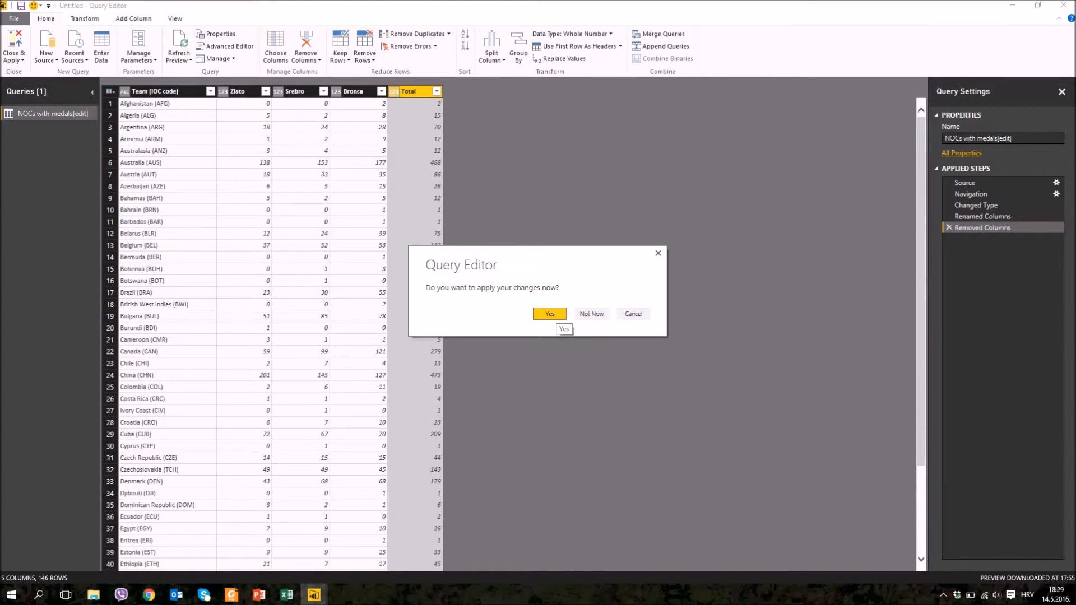
left_click(550, 314)
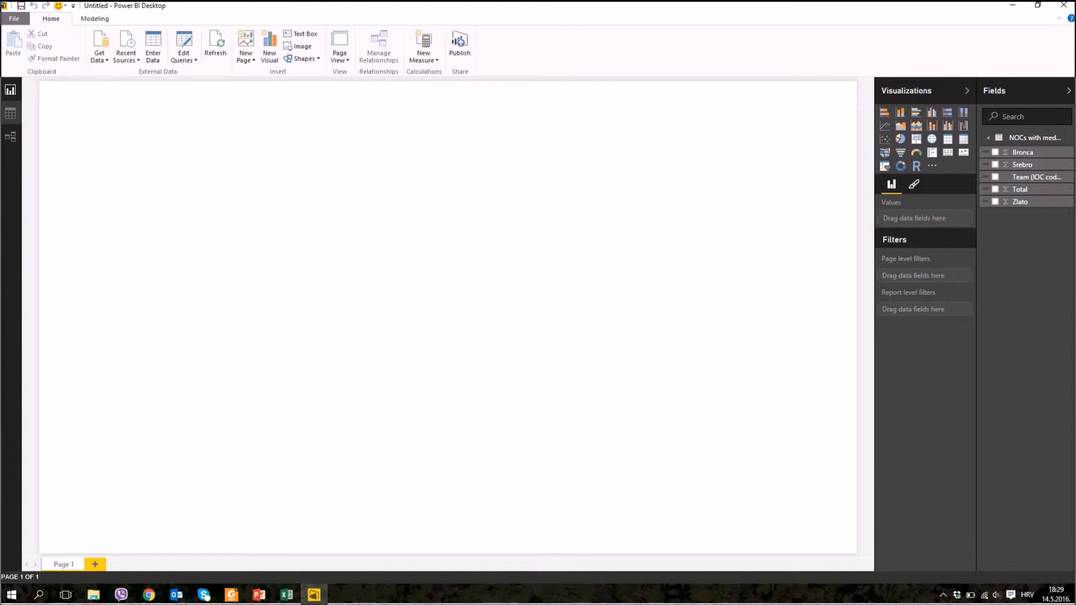
Set the data category of the Team (IOC code) column to Country/Region in the data view
left_click(10, 113)
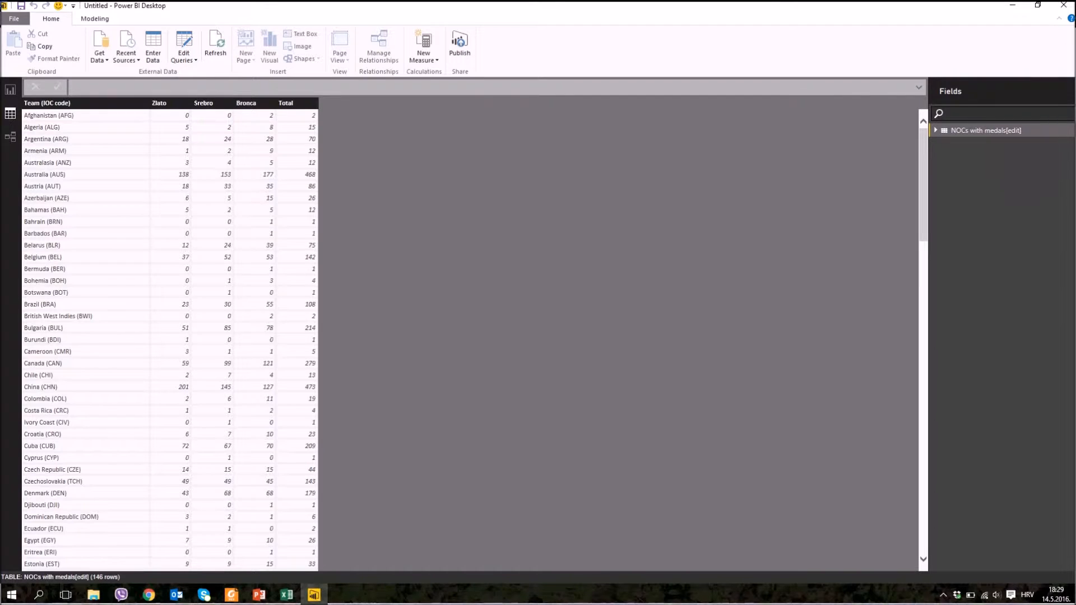
left_click(85, 103)
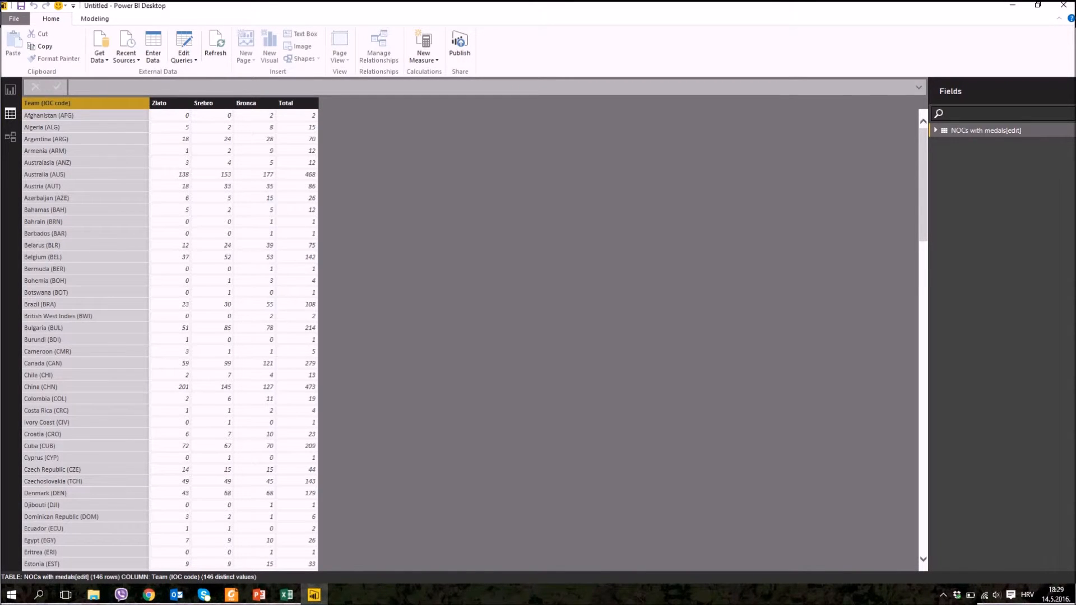
left_click(95, 19)
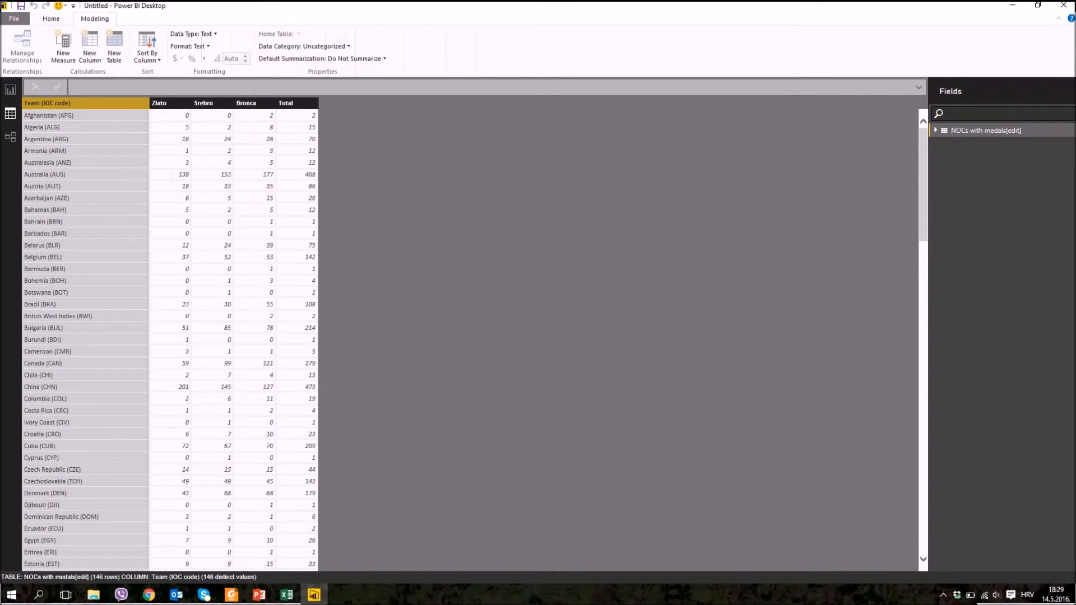
left_click(303, 46)
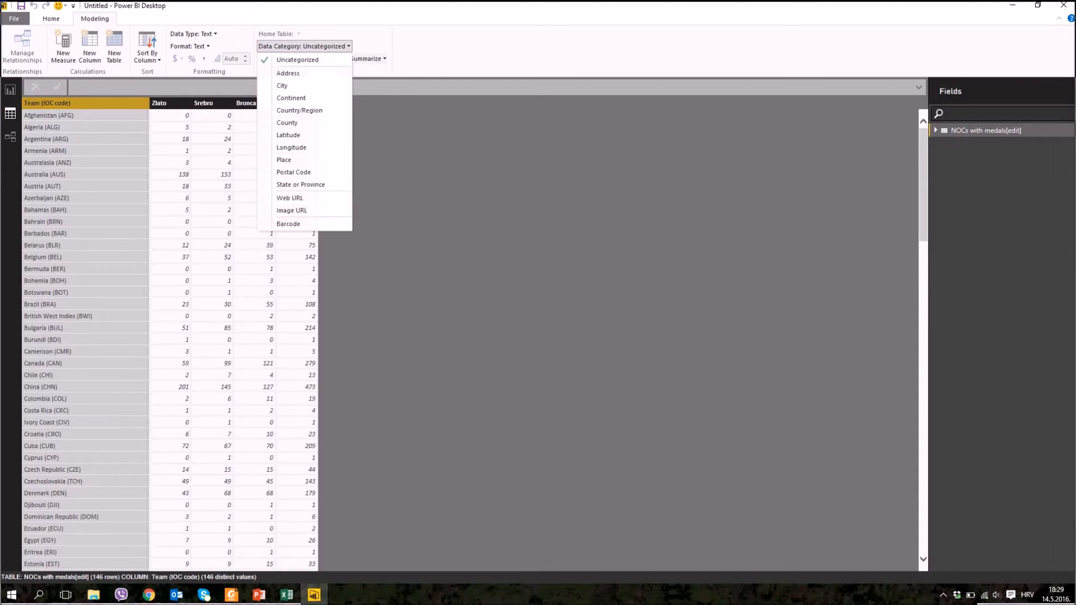
left_click(299, 110)
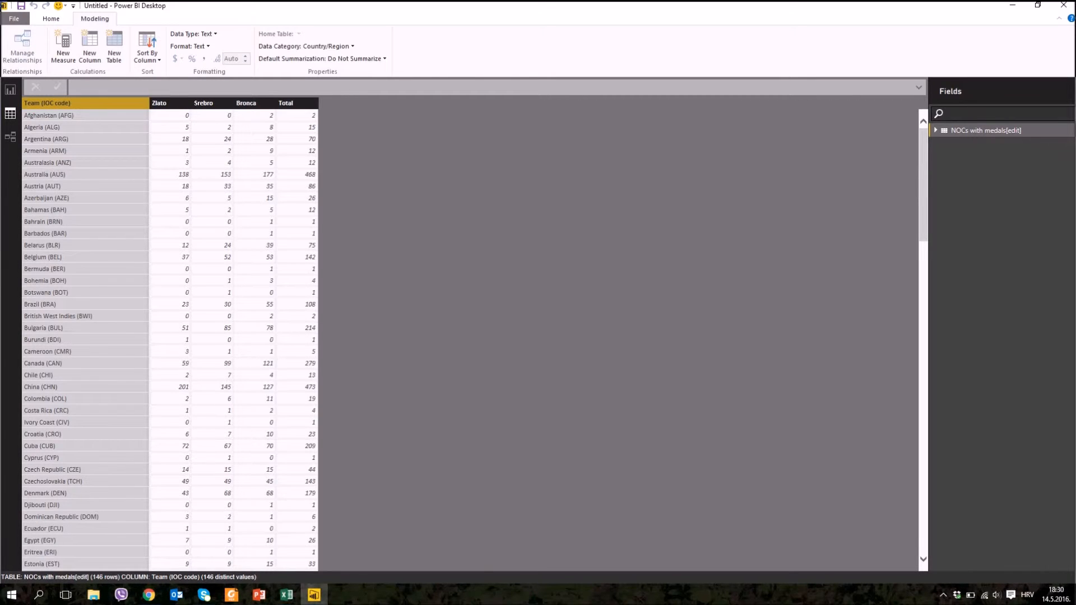
left_click(169, 104)
Create a map on the report page with Team (IOC code) as the location and Zlato as the bubble size
left_click(10, 90)
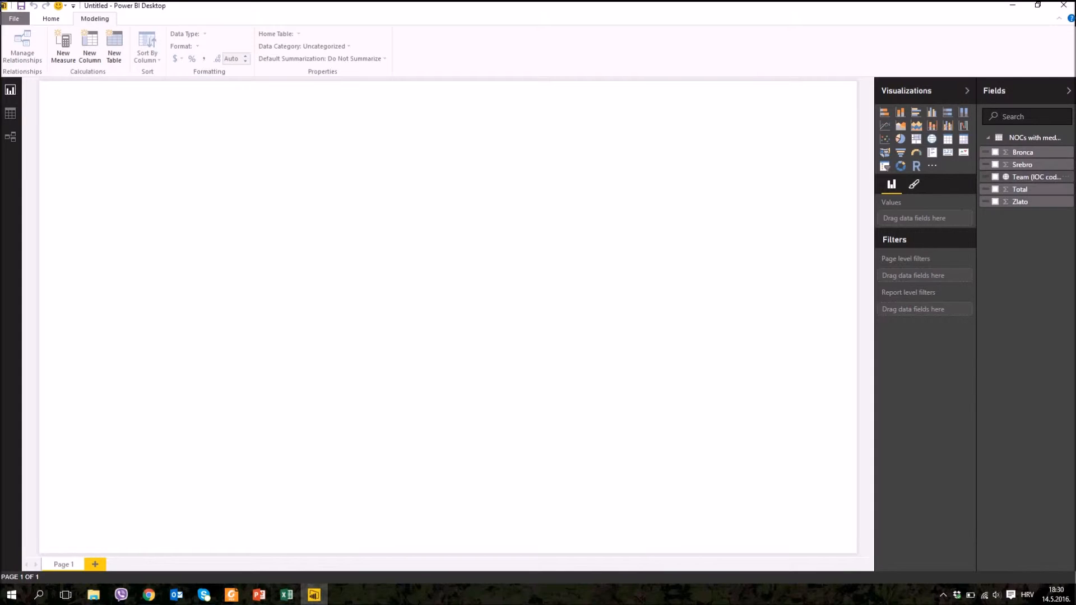
left_click(995, 176)
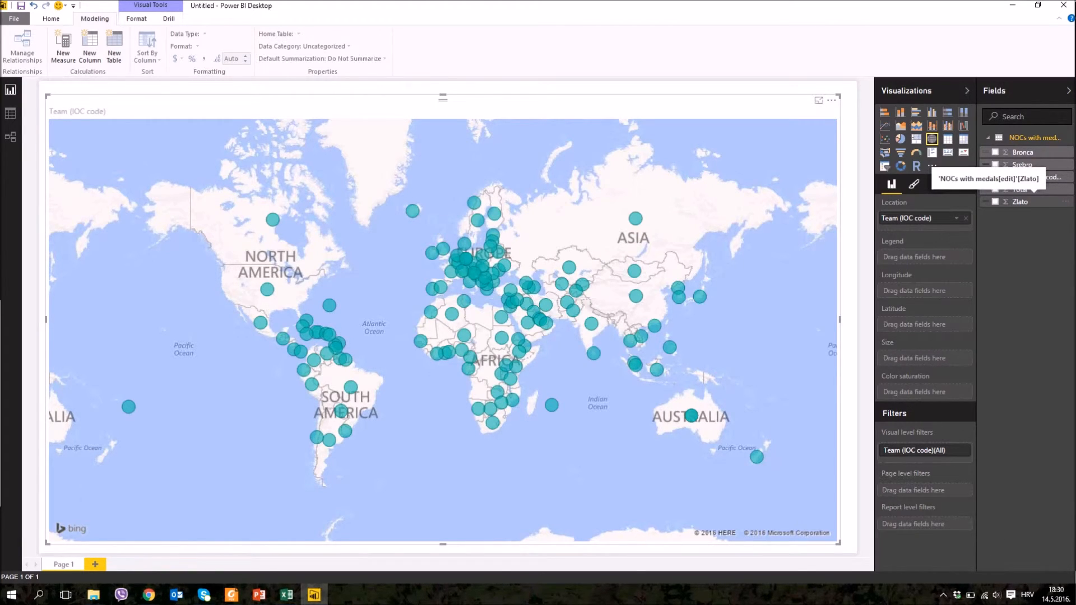
left_click(1034, 201)
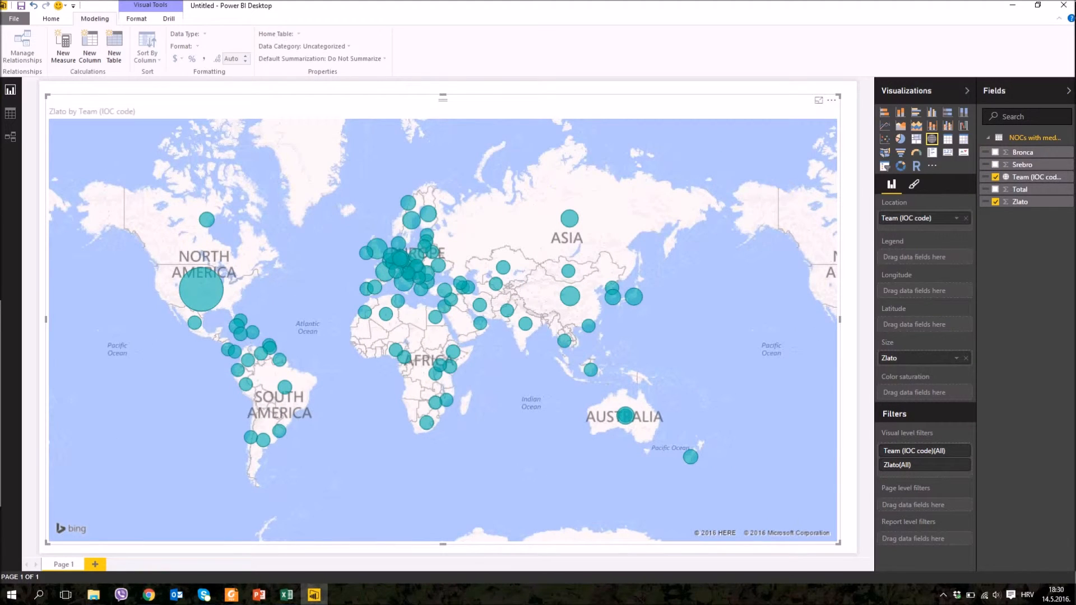
Examine the Zlato values of individual countries on the map, including the United States and the European countries
mouse_move(199, 291)
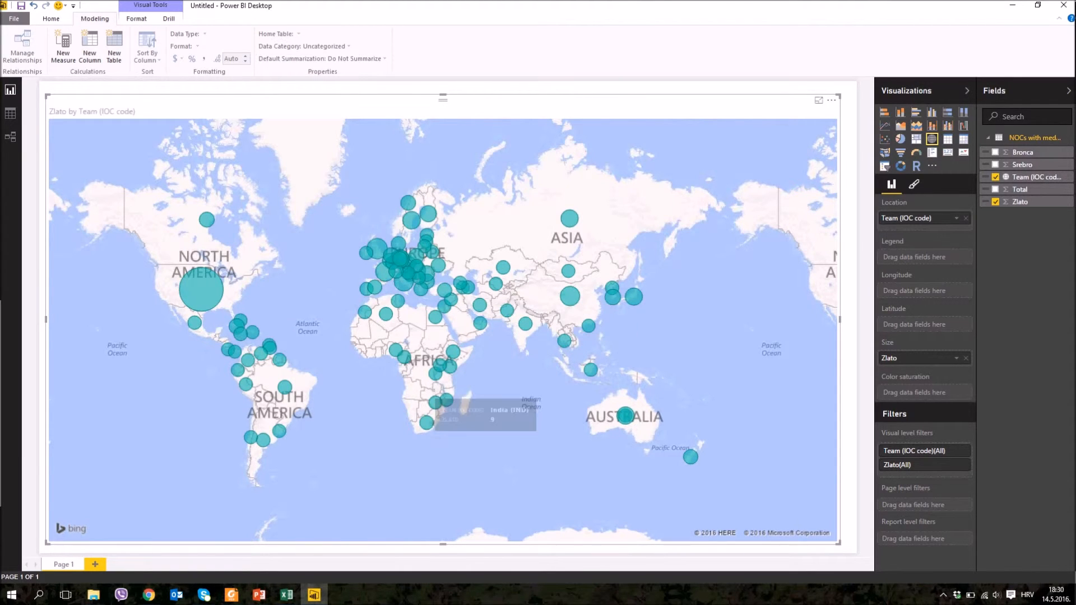
scroll(392, 264, "up", 3)
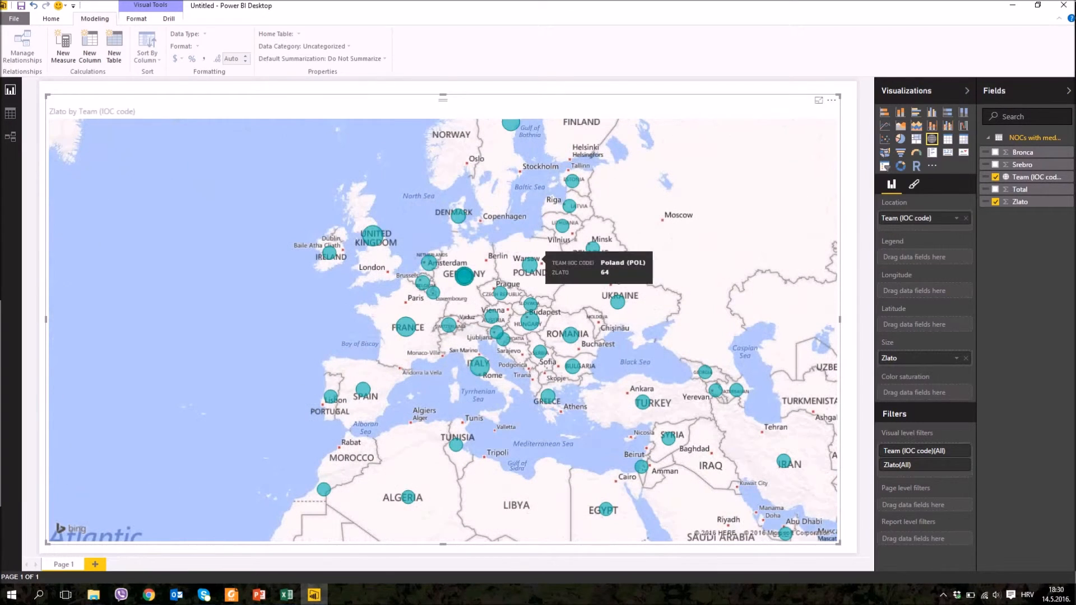
scroll(527, 263, "up", 2)
scroll(514, 247, "up", 1)
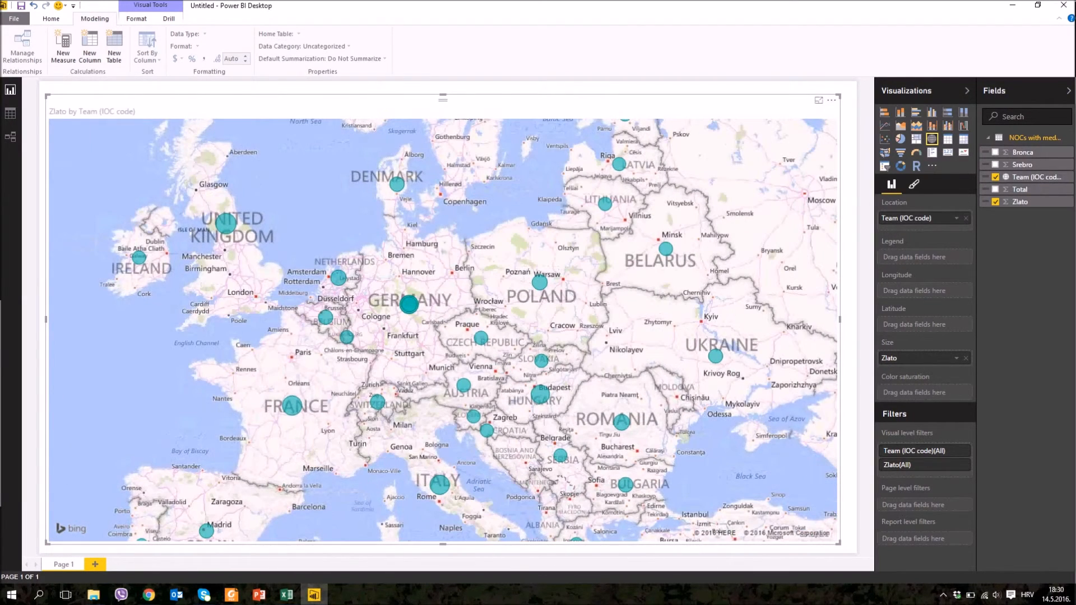
mouse_move(226, 223)
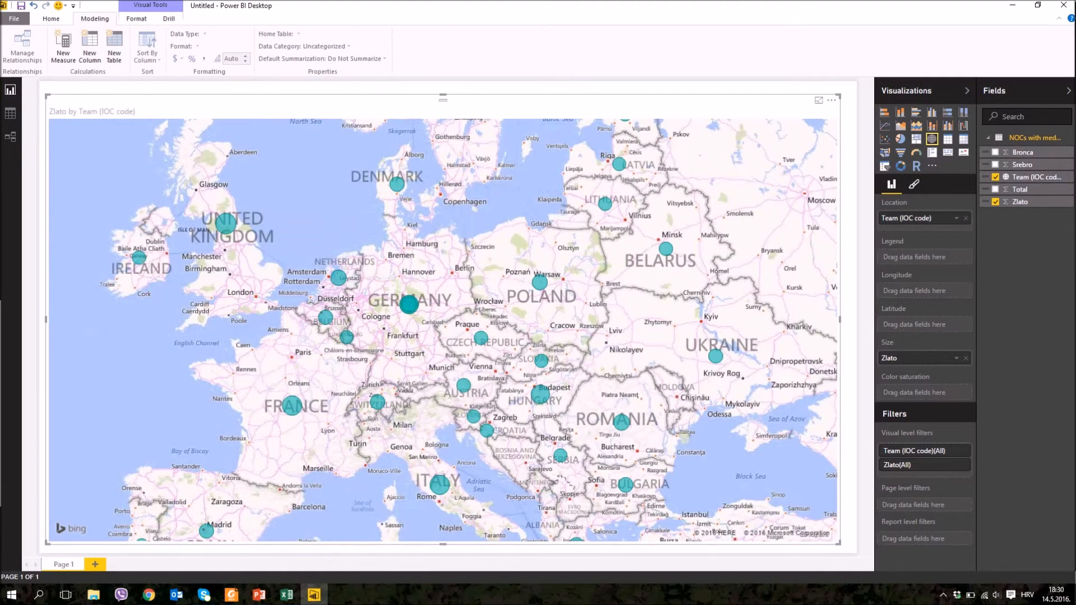
mouse_move(139, 258)
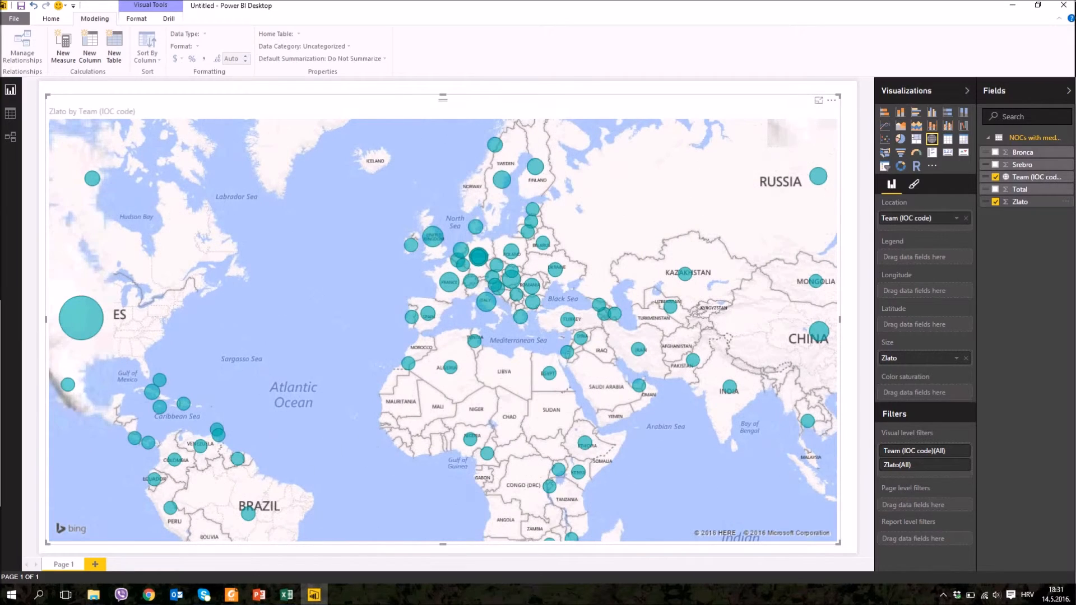
Replace Zlato with Total as the bubble size of the map
left_click(995, 202)
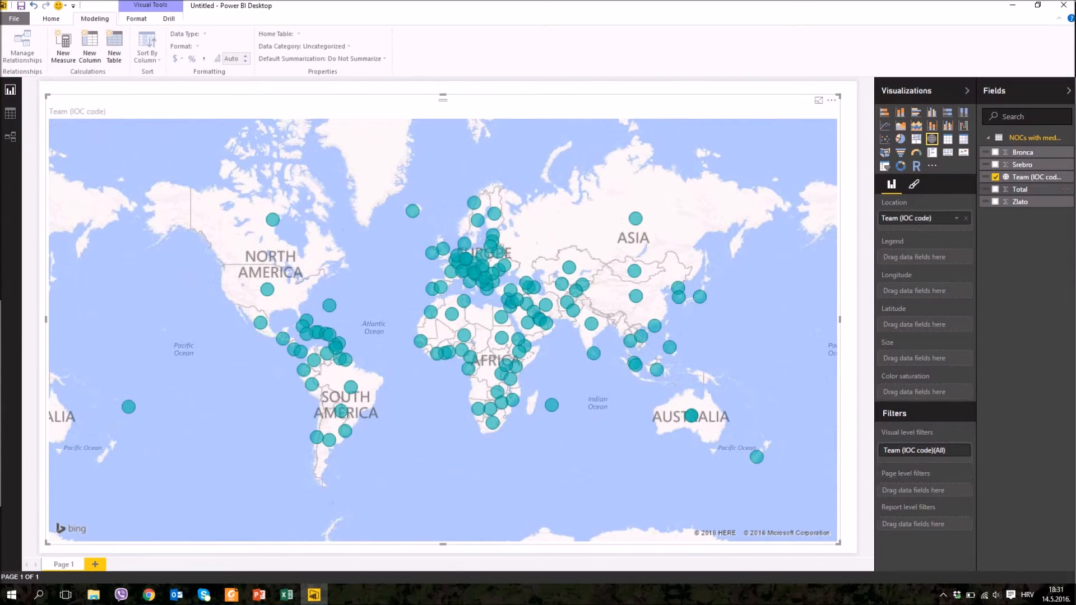
left_click(996, 189)
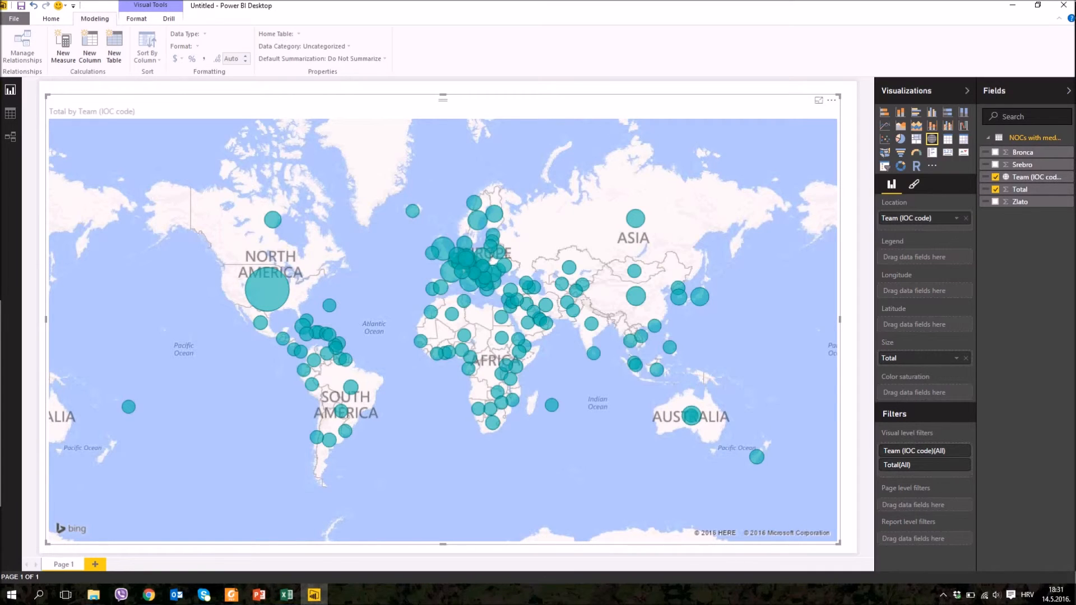
Review the medal query's applied steps in the Query Editor, then refresh the report data from the source
left_click(51, 19)
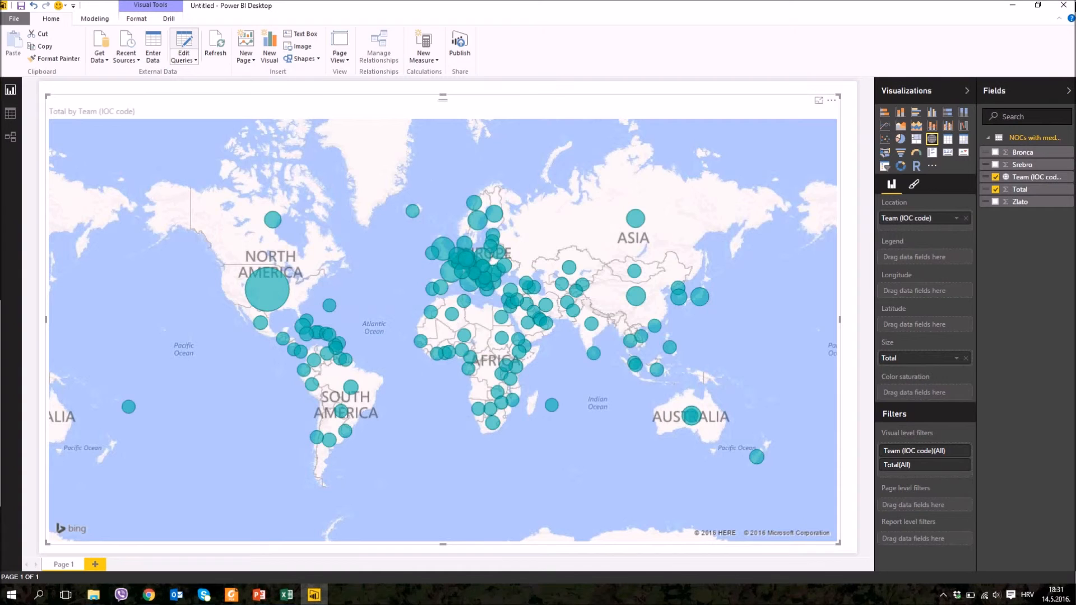
left_click(184, 42)
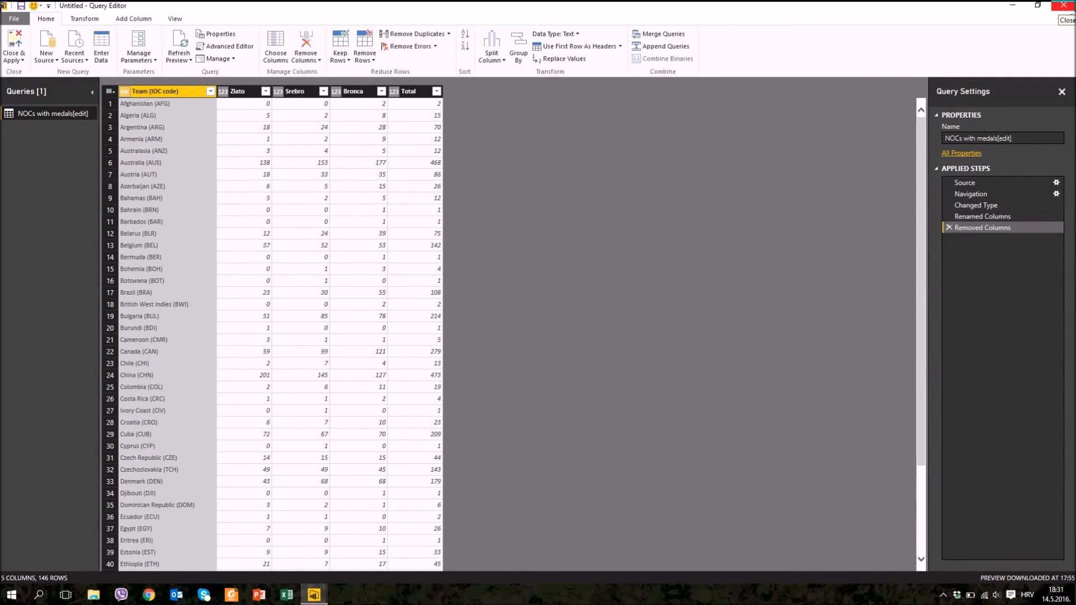
left_click(1063, 6)
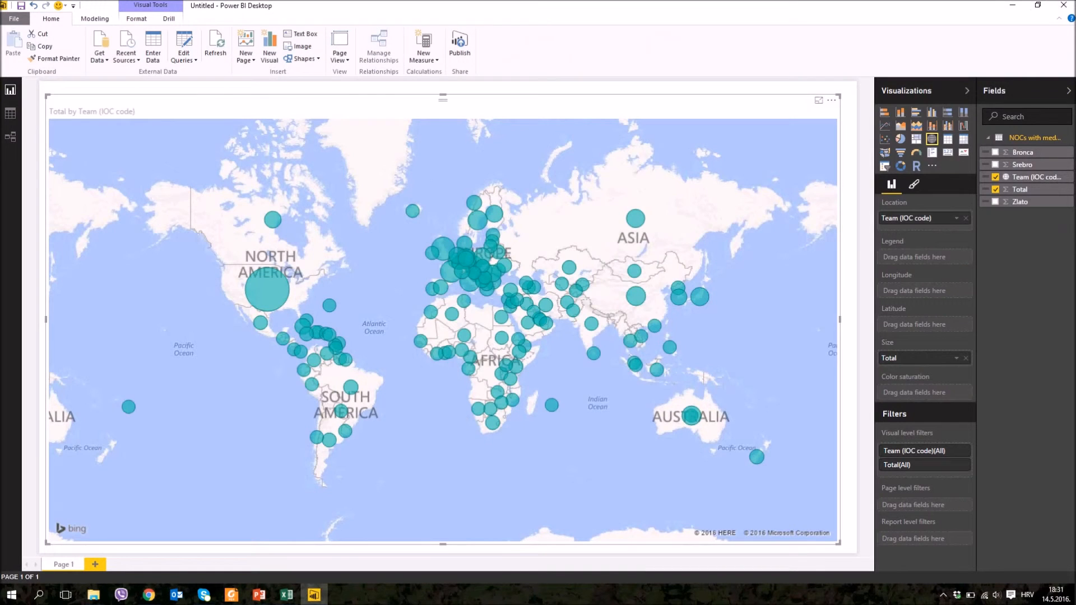
left_click(215, 45)
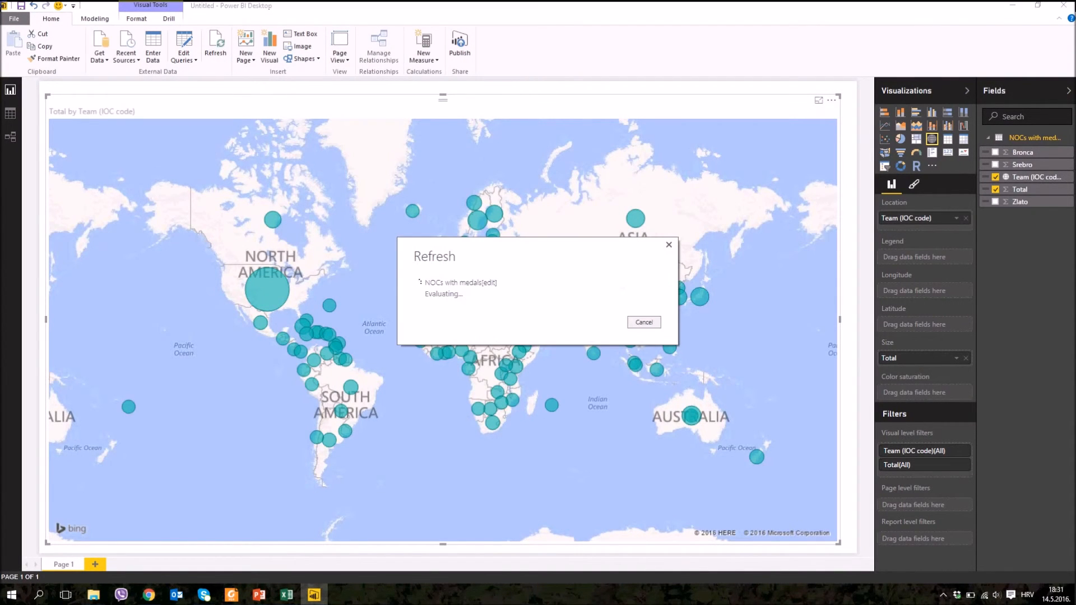